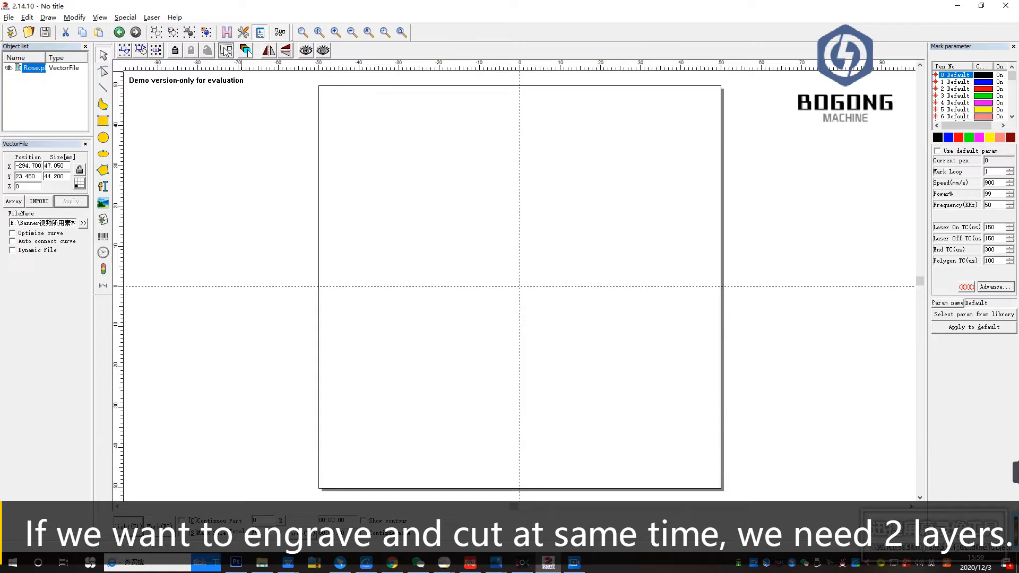
# Set the rose vector's width to 30 mm and put it at the centre of the work area
pyautogui.doubleClick(56, 165)
pyautogui.write('30')
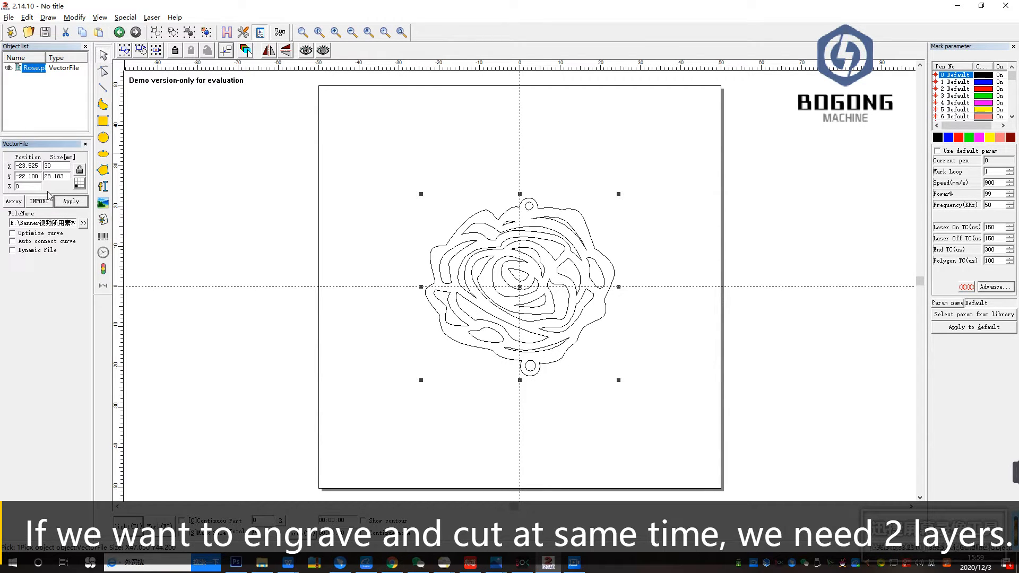
pyautogui.click(70, 202)
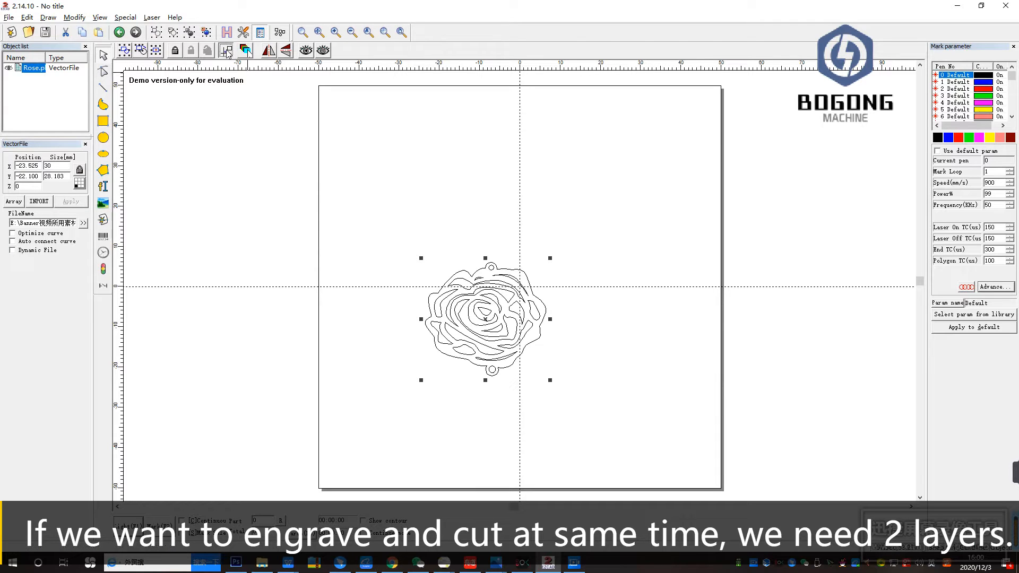
pyautogui.click(226, 51)
# Duplicate the rose by copy and paste, and move the copy up and to the right, clear of the original
pyautogui.rightClick(535, 283)
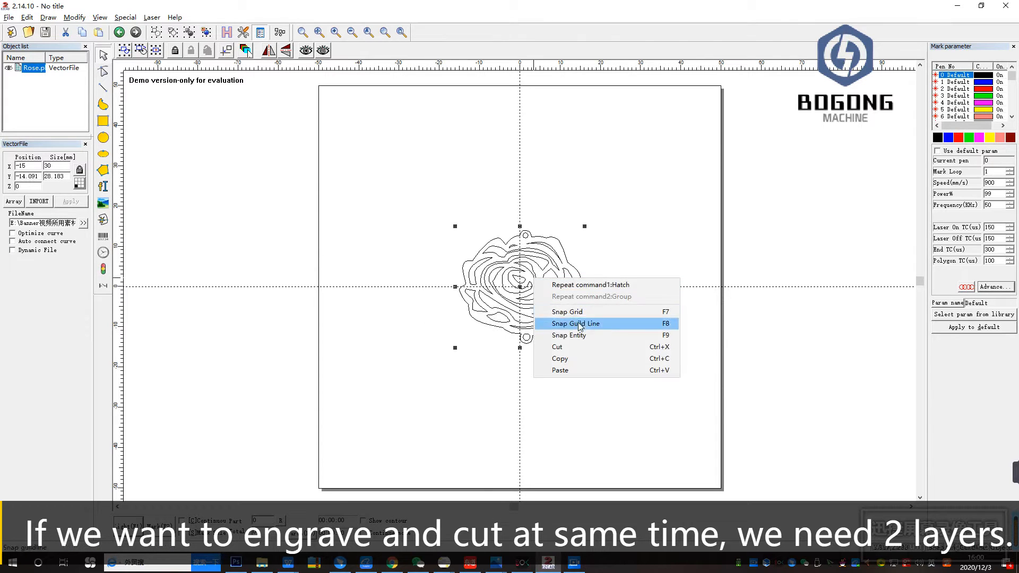
pyautogui.click(560, 359)
pyautogui.rightClick(528, 276)
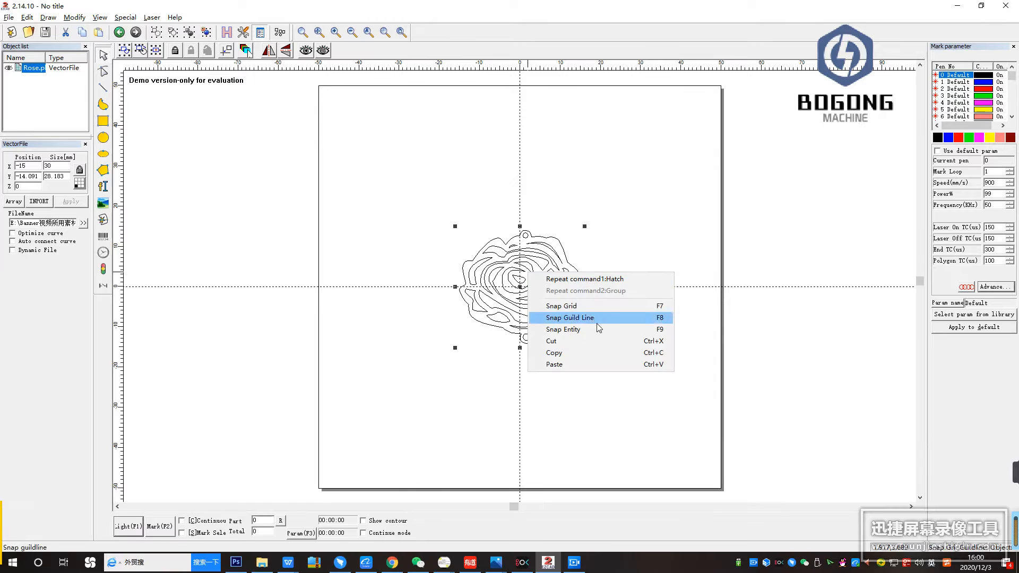
pyautogui.click(569, 363)
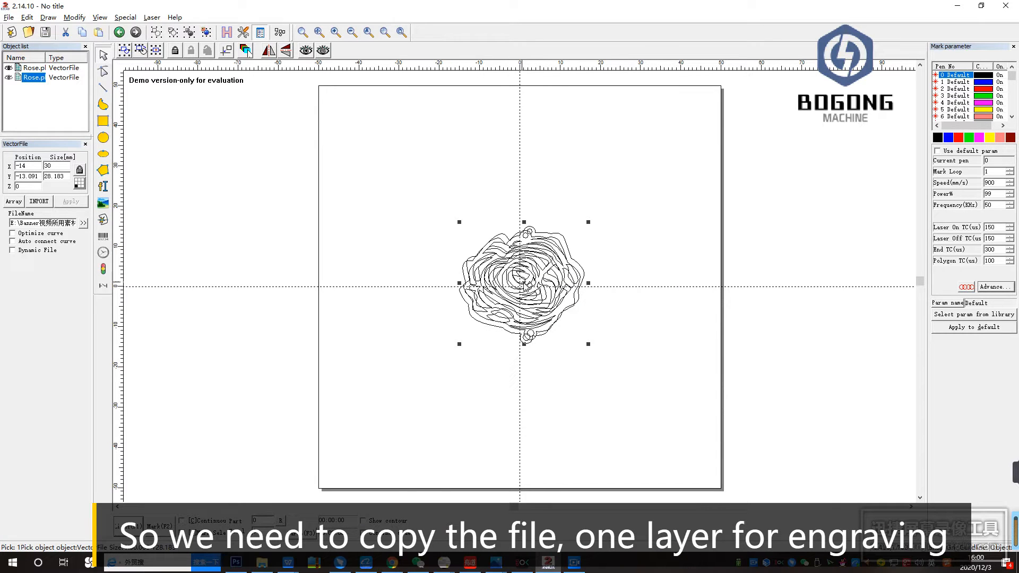
pyautogui.moveTo(526, 283); pyautogui.dragTo(633, 197)
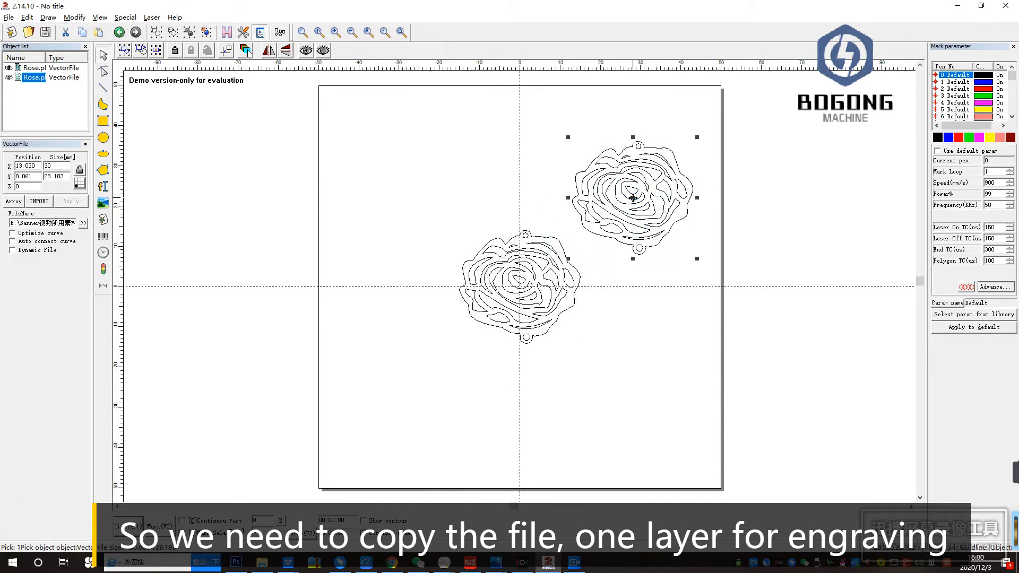
# Assign red pen 2 to the rose copy and hatch it with pen 2 at 0.06 mm line distance, with its contour marked
pyautogui.click(959, 138)
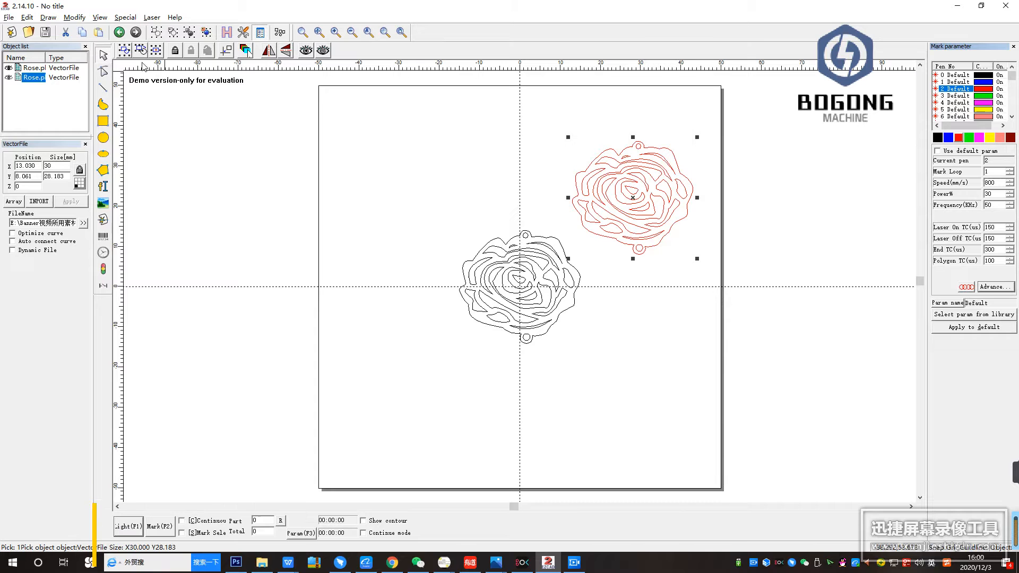
pyautogui.click(227, 33)
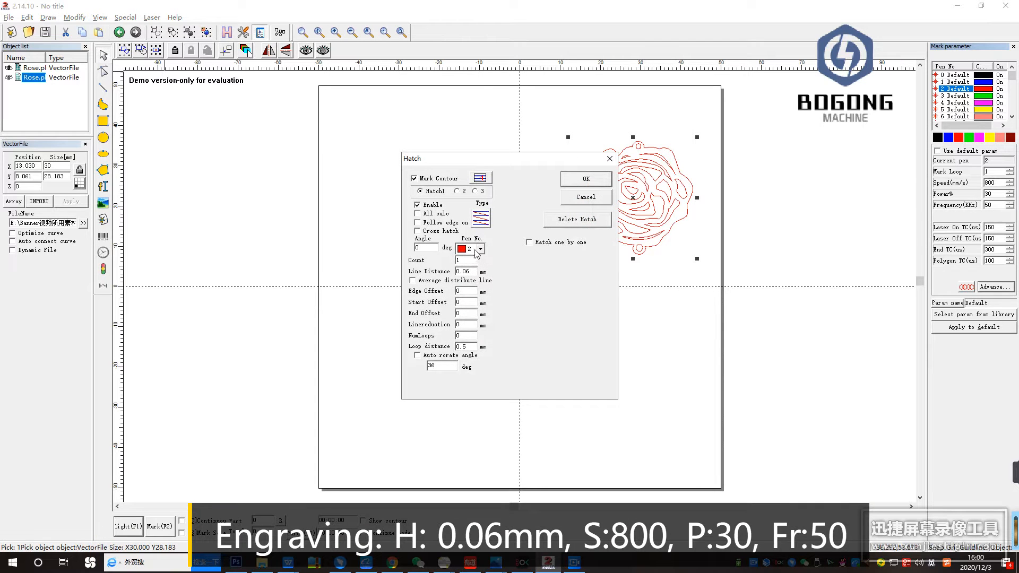
pyautogui.click(475, 254)
pyautogui.click(476, 256)
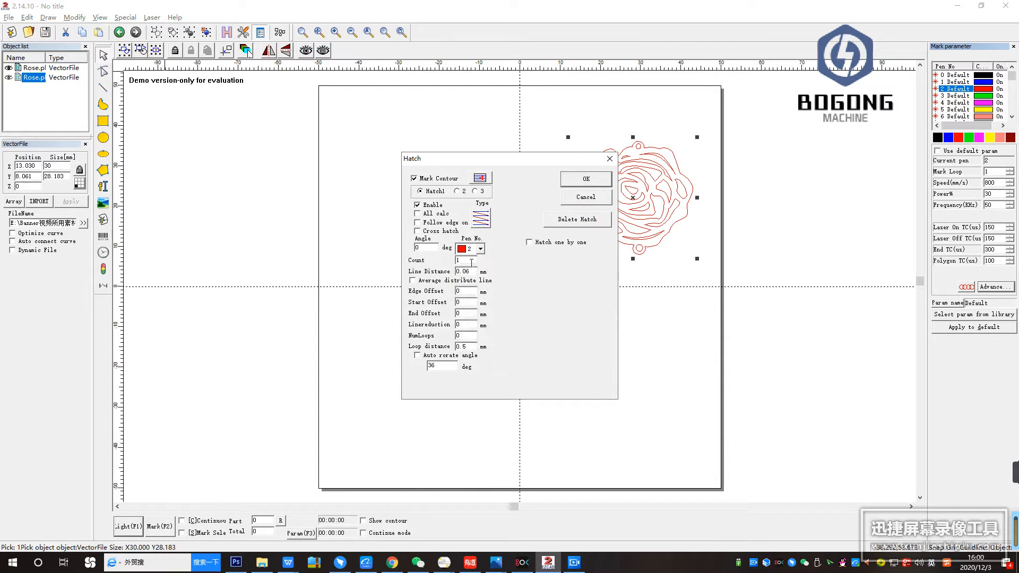
pyautogui.click(586, 179)
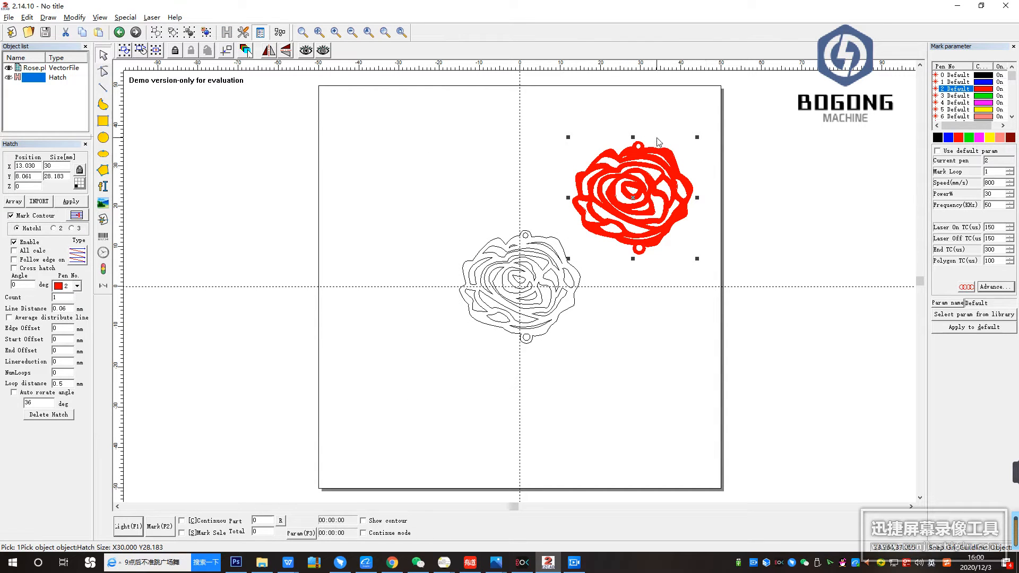
# Assign black pen 0 to the unhatched rose and apply its advanced parameters with Wobble on, diameter 0.060 mm and distance 0.040 mm
pyautogui.click(519, 289)
pyautogui.click(519, 289)
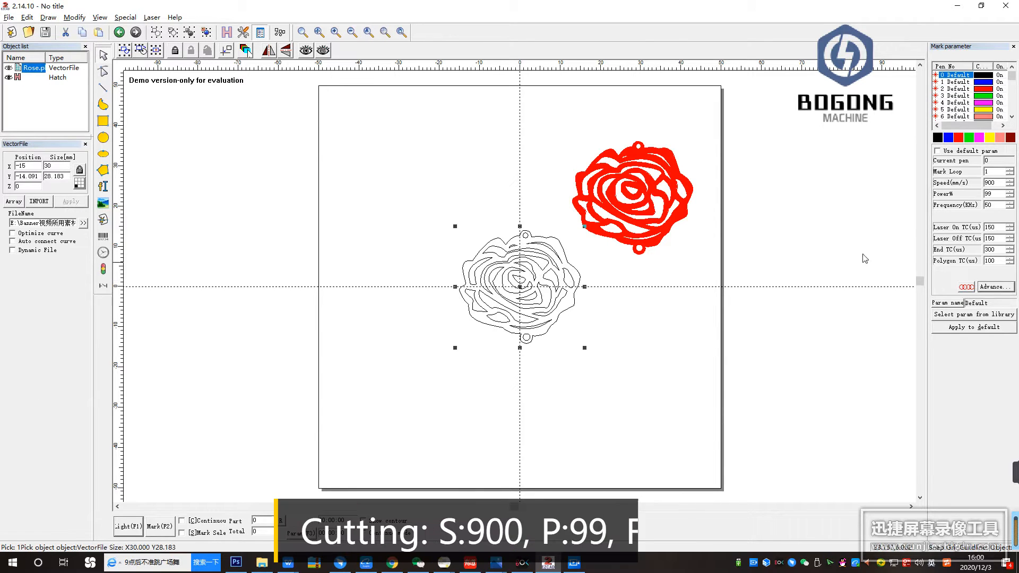
pyautogui.click(938, 138)
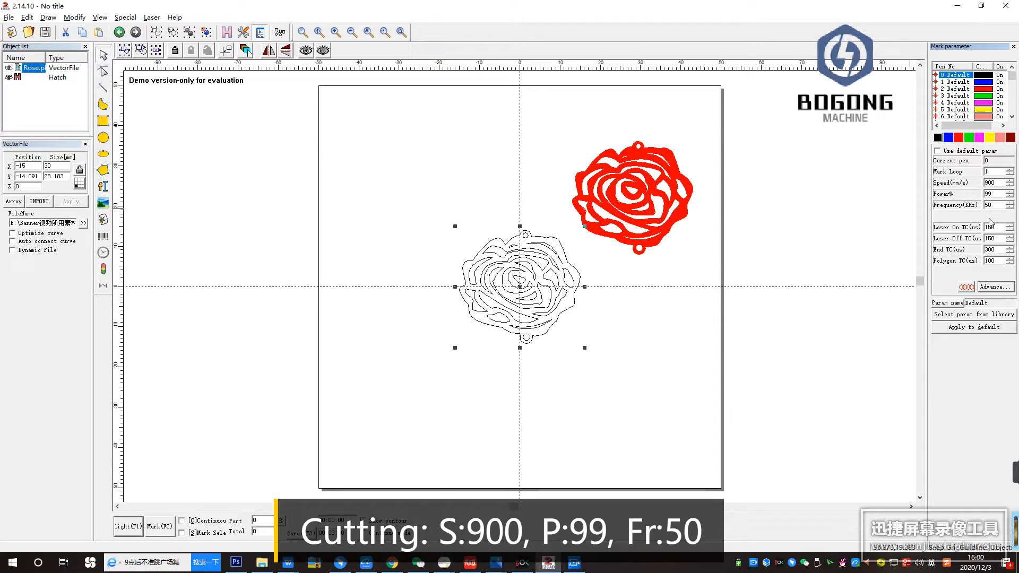
pyautogui.click(1003, 289)
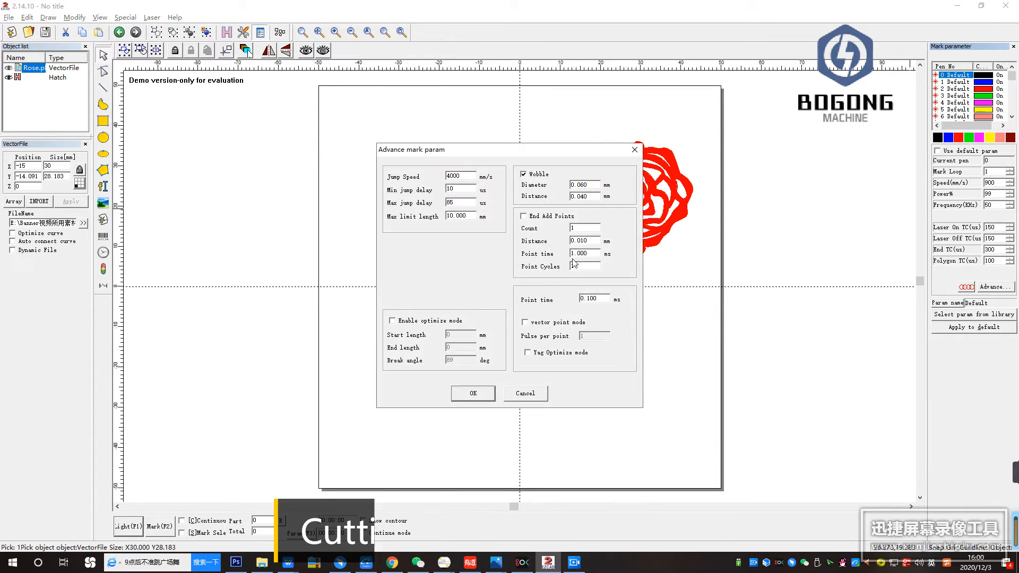
pyautogui.click(524, 174)
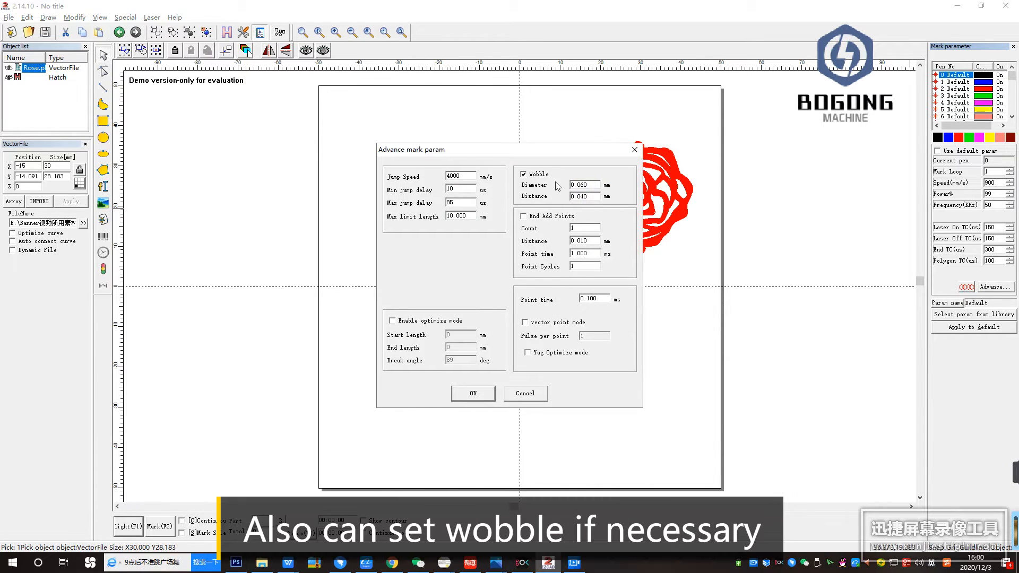
pyautogui.click(473, 394)
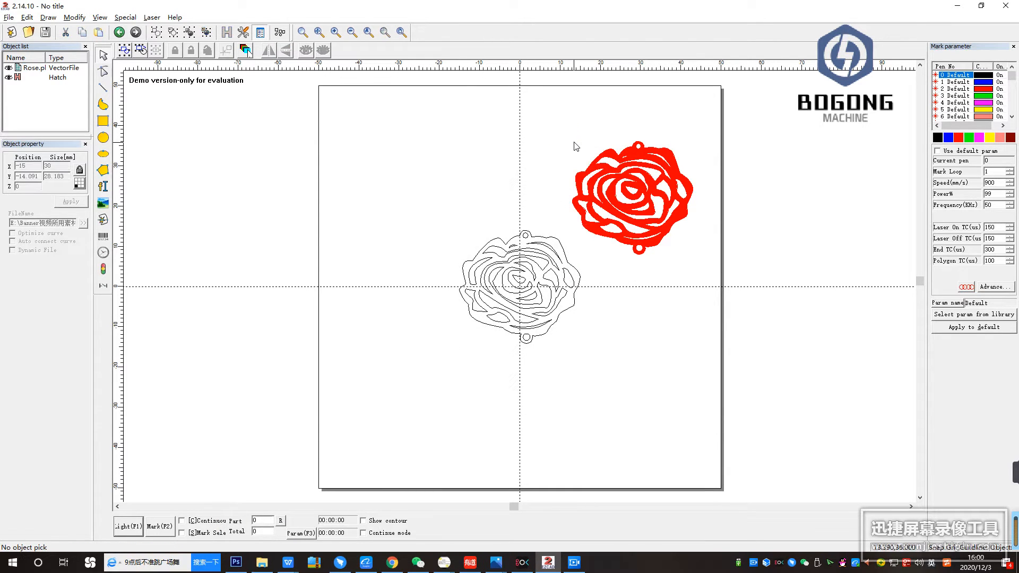
# Put the red hatched rose at the centre of the work area, over the unhatched rose
pyautogui.moveTo(563, 117)
pyautogui.mouseDown()
pyautogui.moveTo(672, 230)
pyautogui.moveTo(728, 265)
pyautogui.mouseUp()
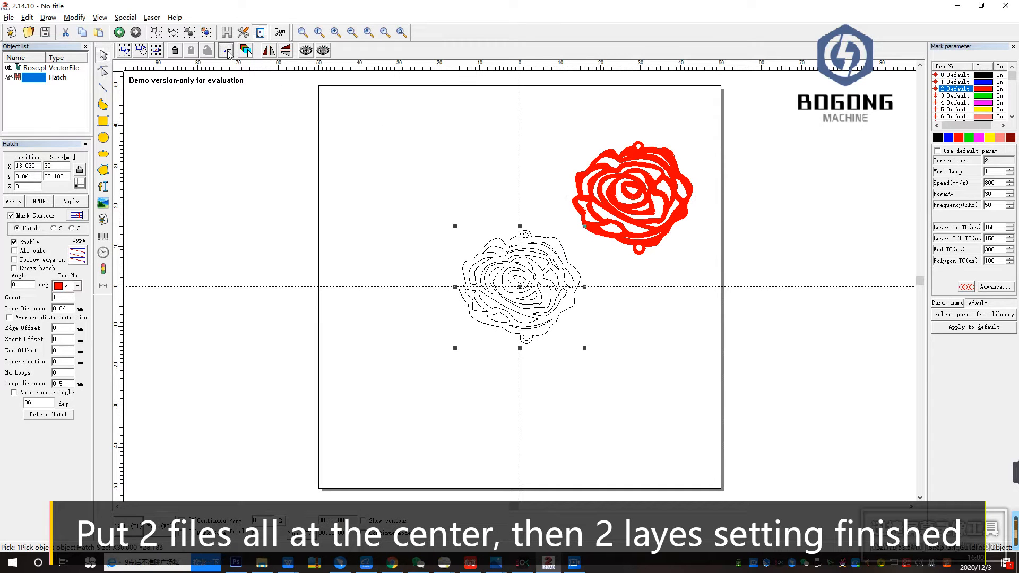
pyautogui.click(226, 51)
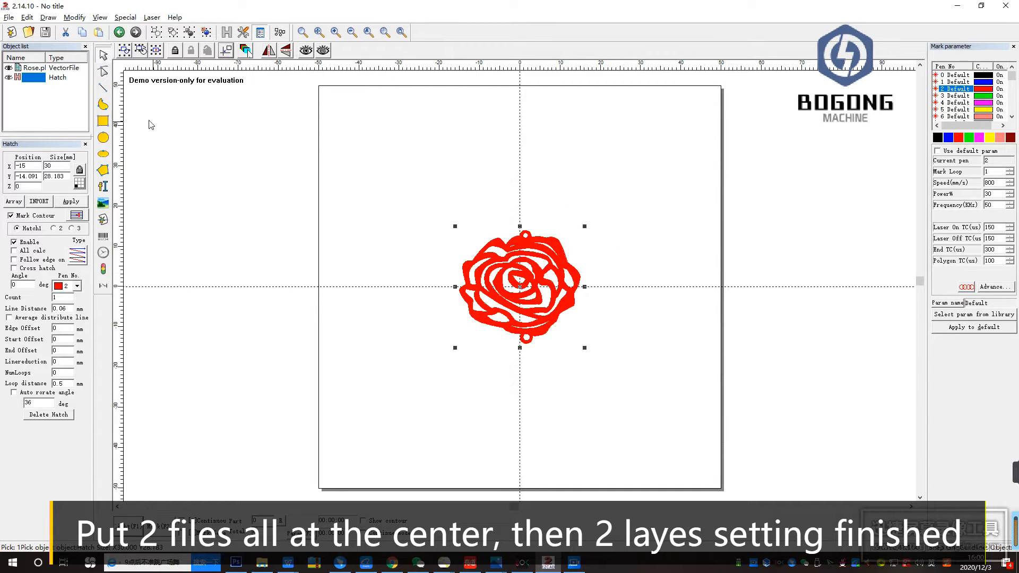
# Move the hatch object to the top of the object list and start the light preview
pyautogui.rightClick(38, 79)
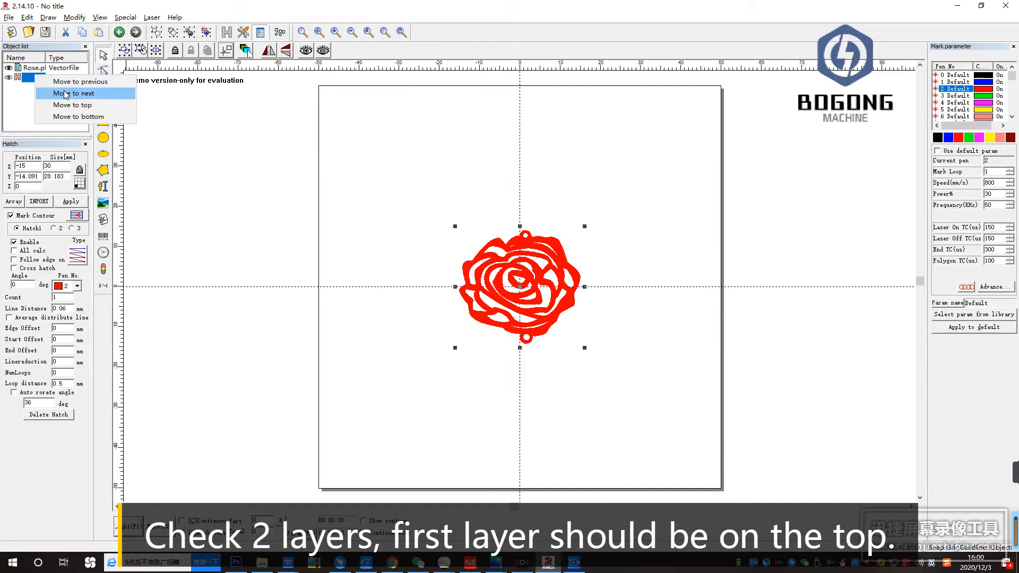
pyautogui.click(73, 106)
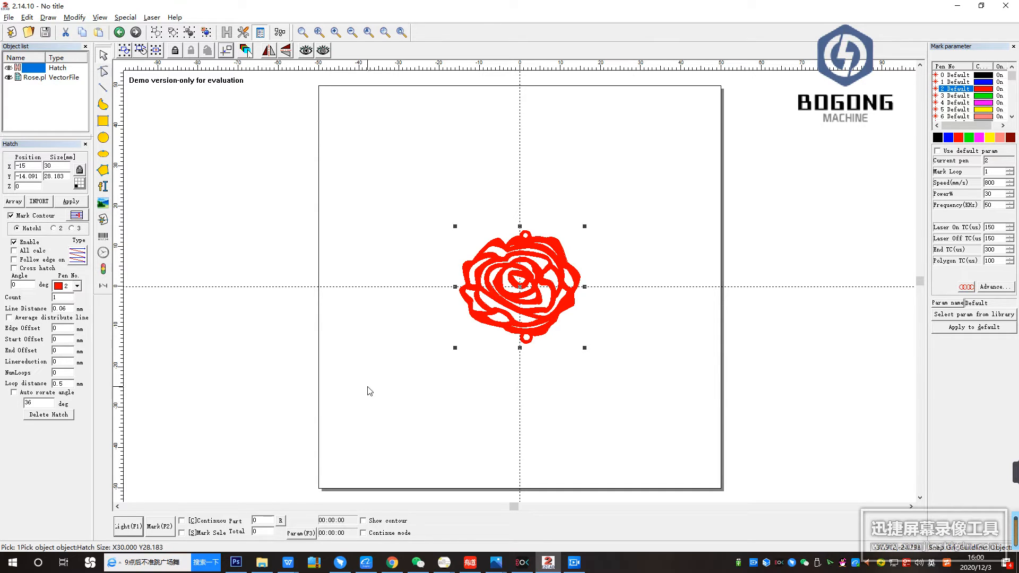
pyautogui.click(124, 526)
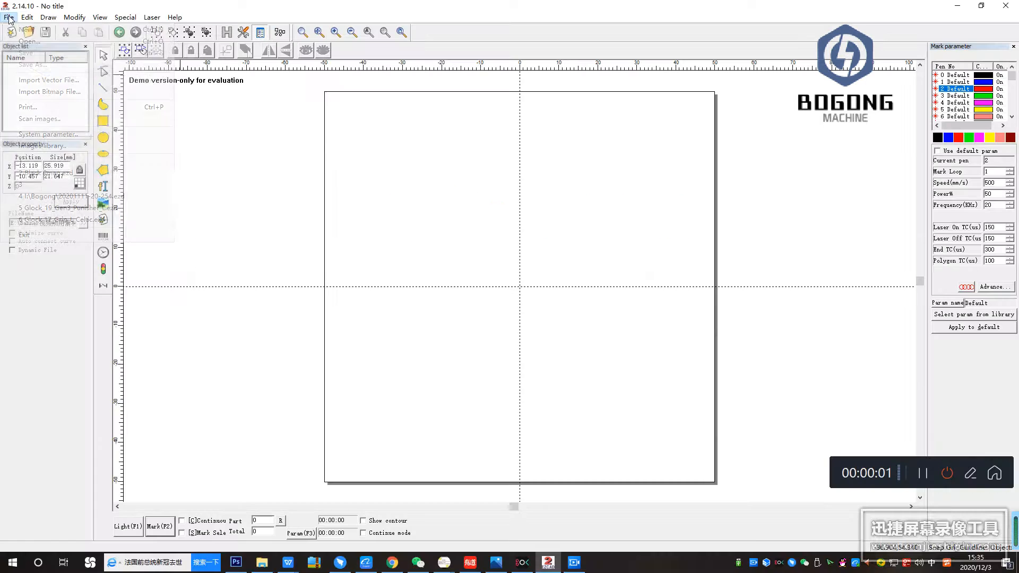
# Import the vector file 1 rose.plt and put it at the centre of the work area
pyautogui.click(9, 17)
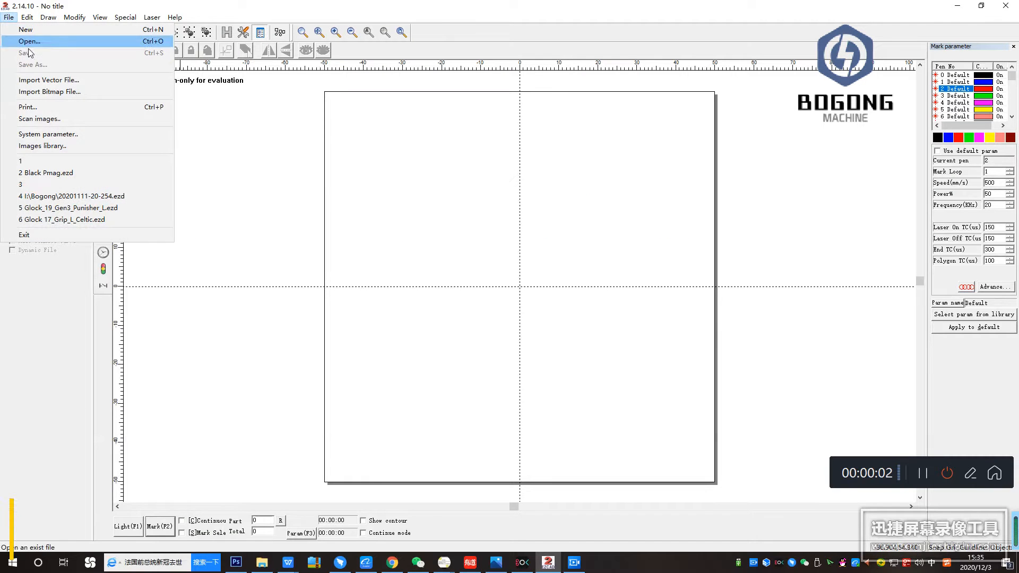
pyautogui.click(47, 78)
pyautogui.click(409, 209)
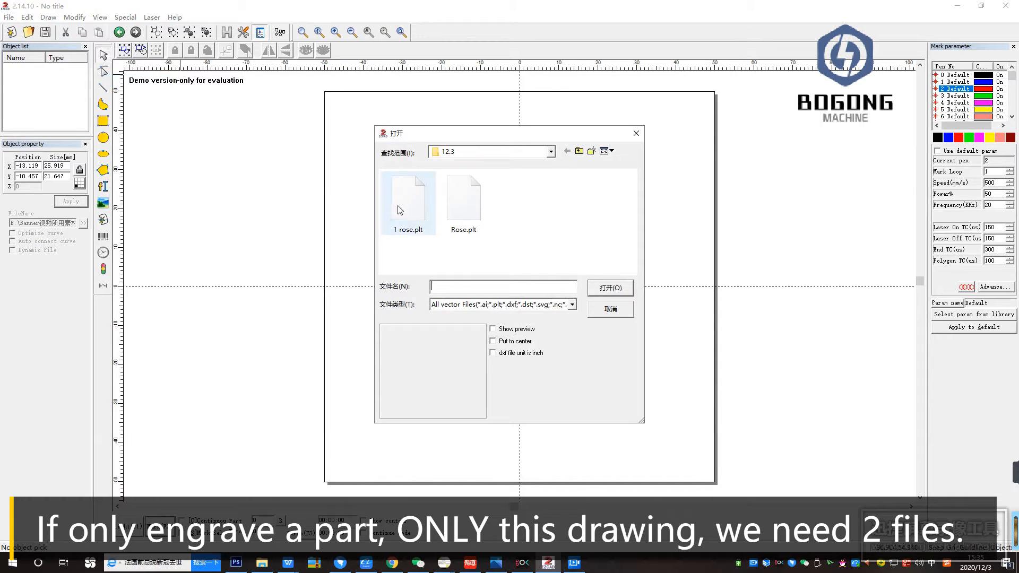
pyautogui.click(610, 290)
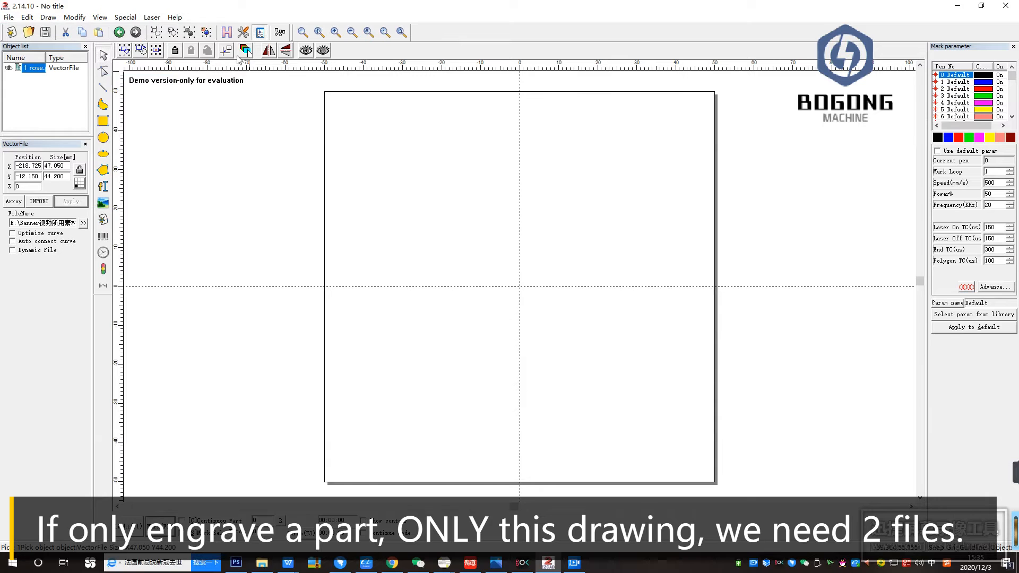
pyautogui.click(227, 51)
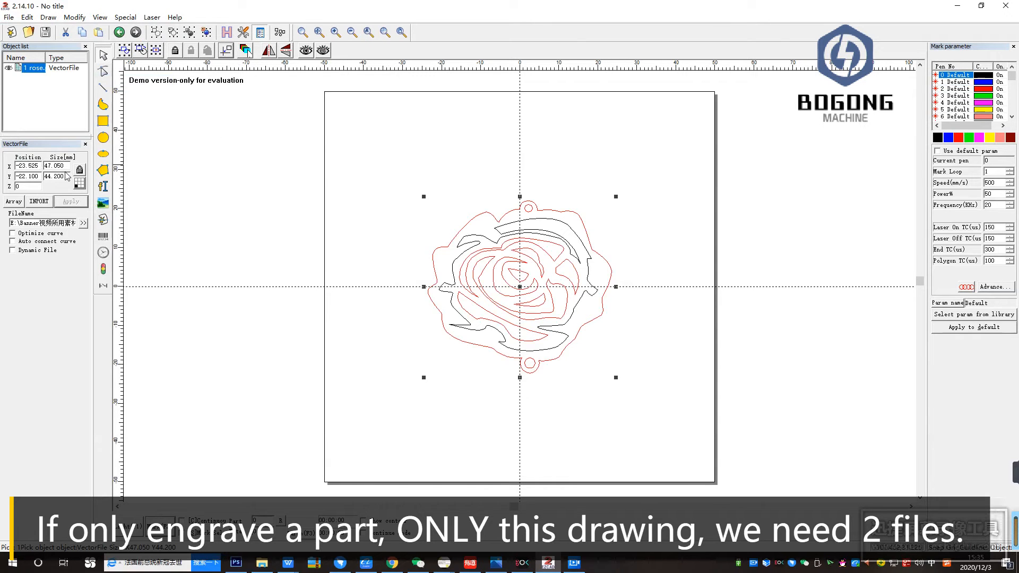
# Set the imported rose's width to 30 mm and centre it on the work area again
pyautogui.doubleClick(56, 166)
pyautogui.write('30')
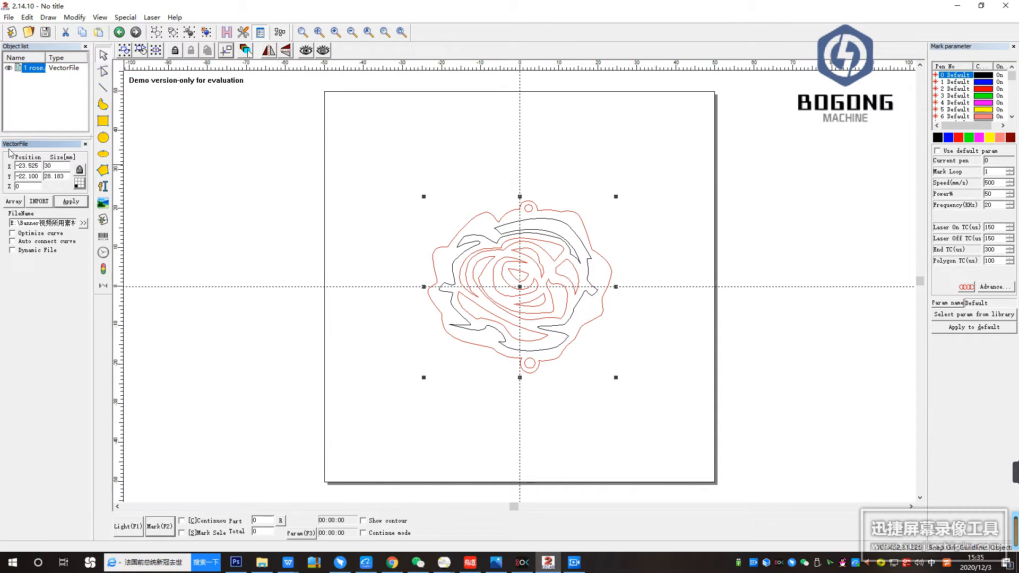
pyautogui.click(70, 202)
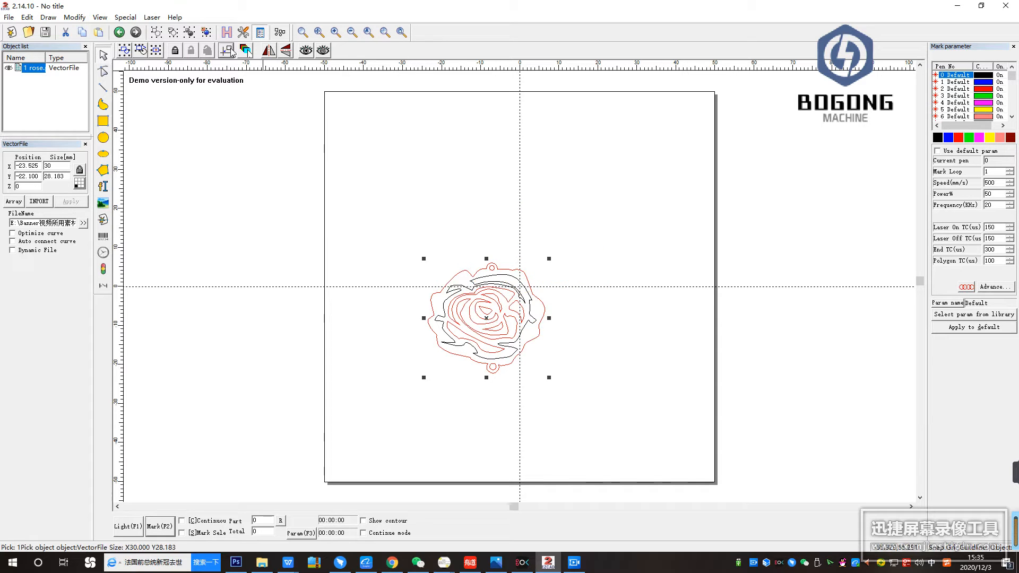
pyautogui.click(228, 51)
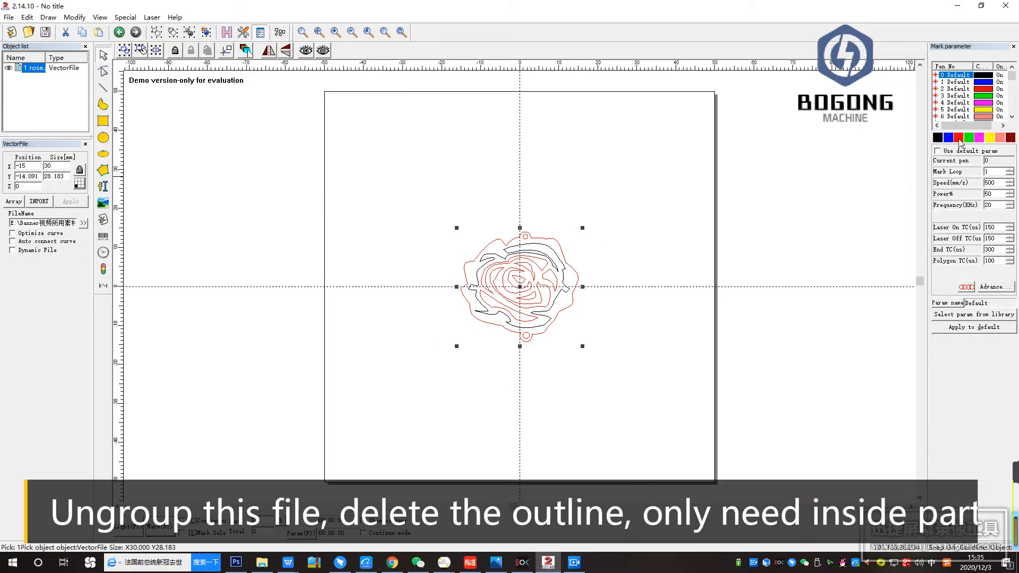
# Assign red pen 2 to the whole imported rose and ungroup it into separate curves
pyautogui.click(959, 138)
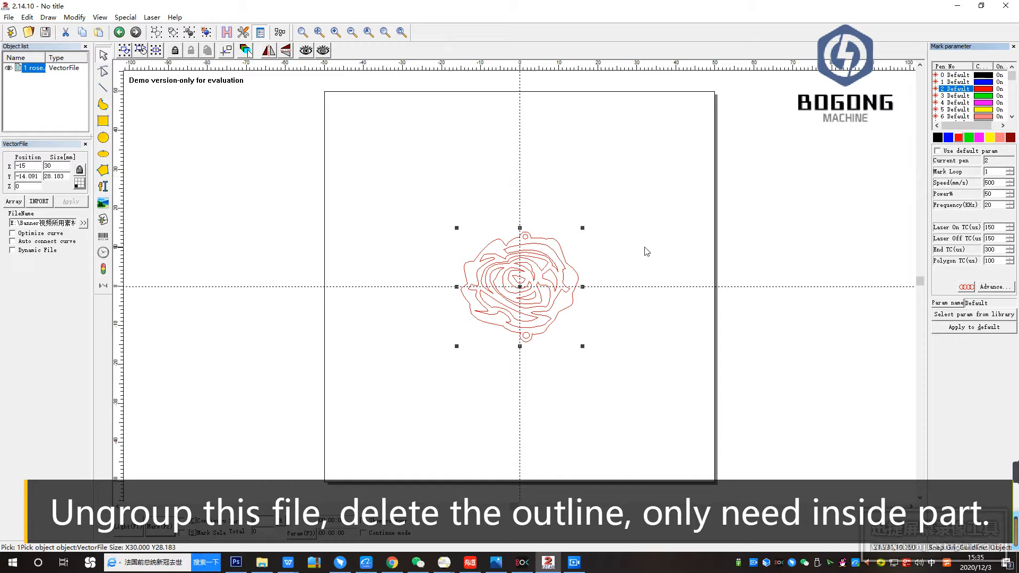
pyautogui.scroll(3, 569, 241)
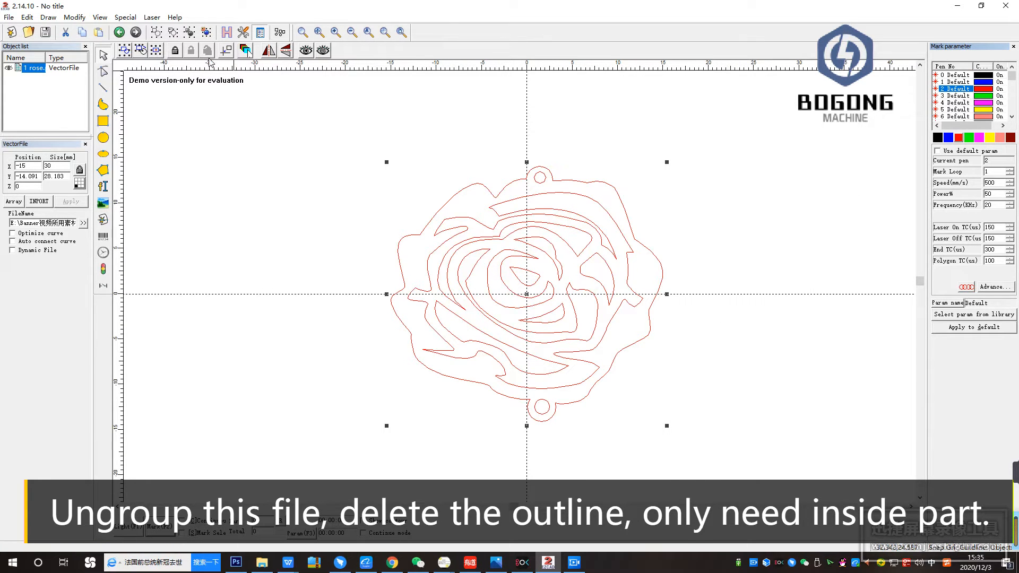
pyautogui.click(206, 33)
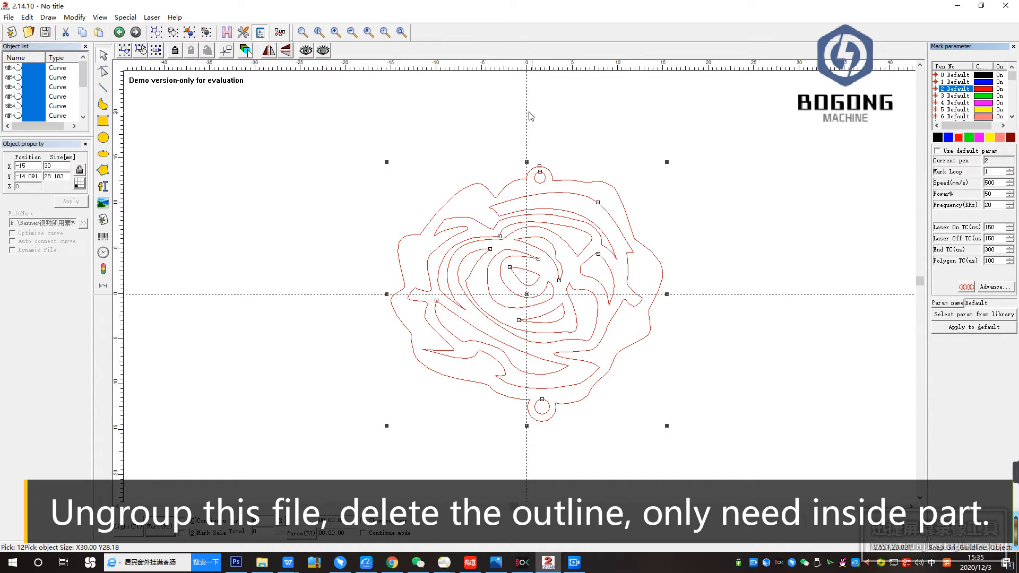
# Delete the rose's outer outline and the small hole circles above and below it, keeping only the inner curves
pyautogui.click(564, 182)
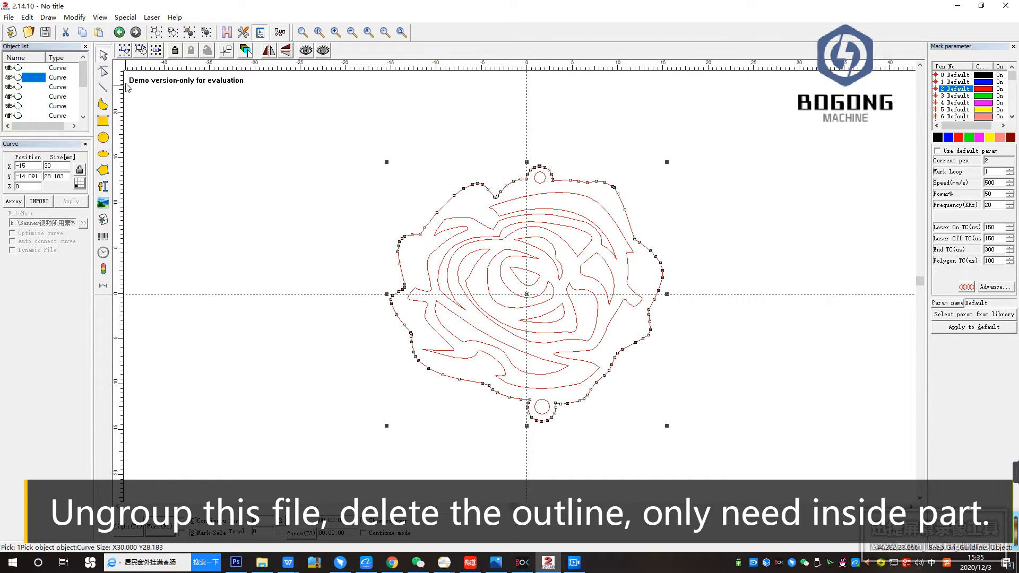
pyautogui.press('Delete')
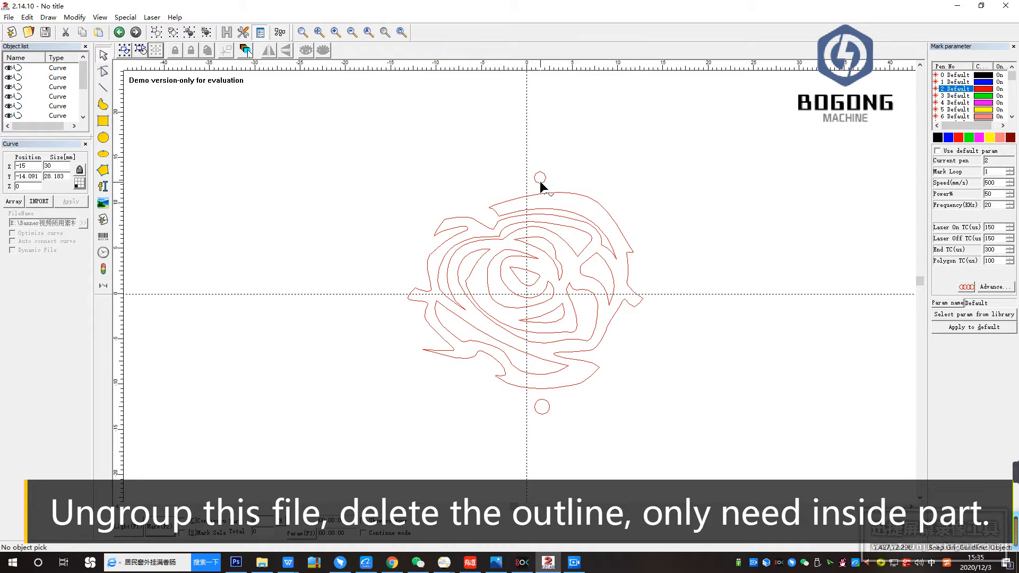
pyautogui.click(541, 183)
pyautogui.press('Delete')
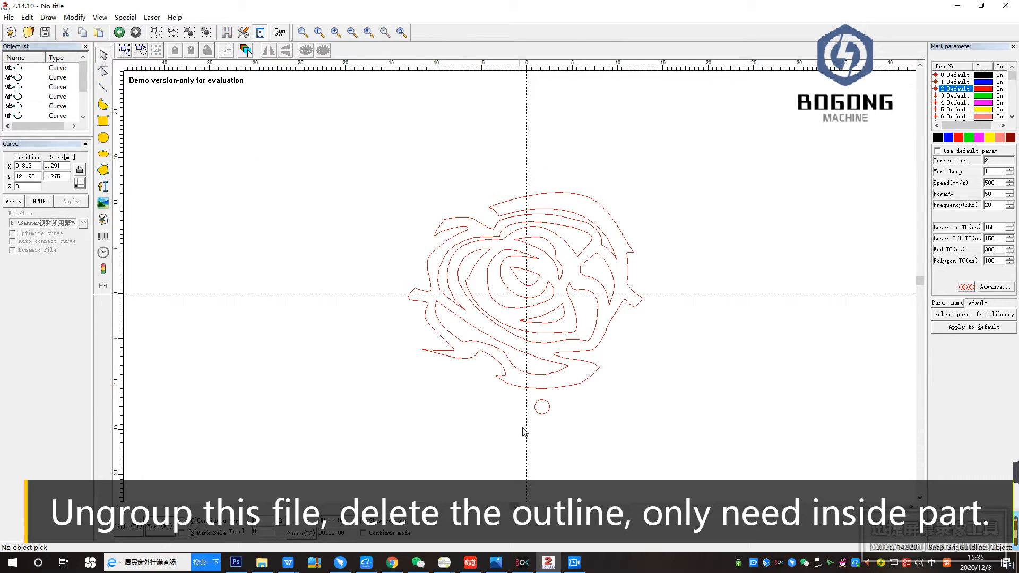
pyautogui.click(542, 415)
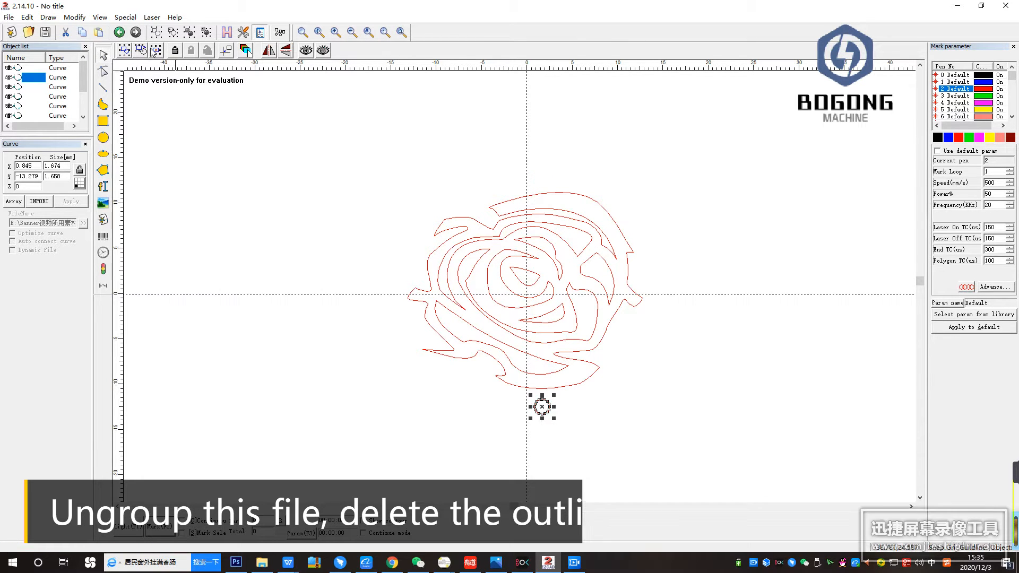
pyautogui.press('Delete')
# Group all the remaining inner rose curves and hatch the group with pen 2 at a 0.06 mm line distance
pyautogui.moveTo(379, 163); pyautogui.dragTo(670, 433)
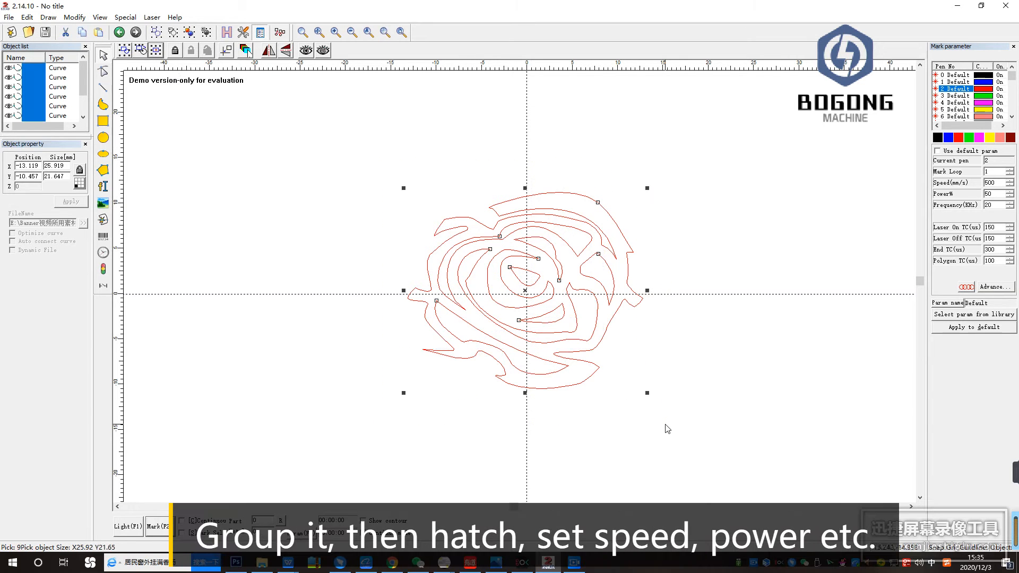
pyautogui.click(189, 33)
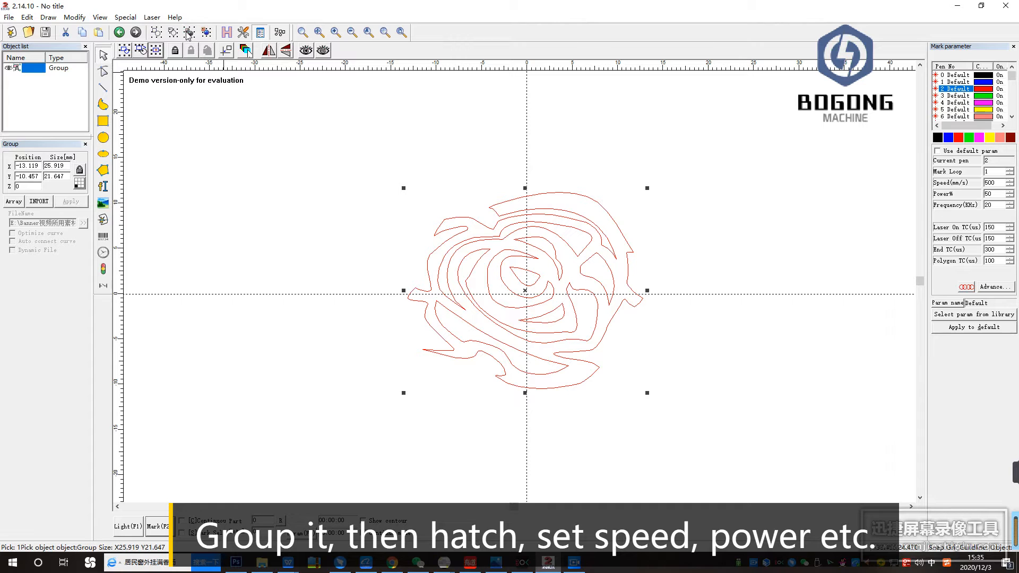
pyautogui.click(234, 34)
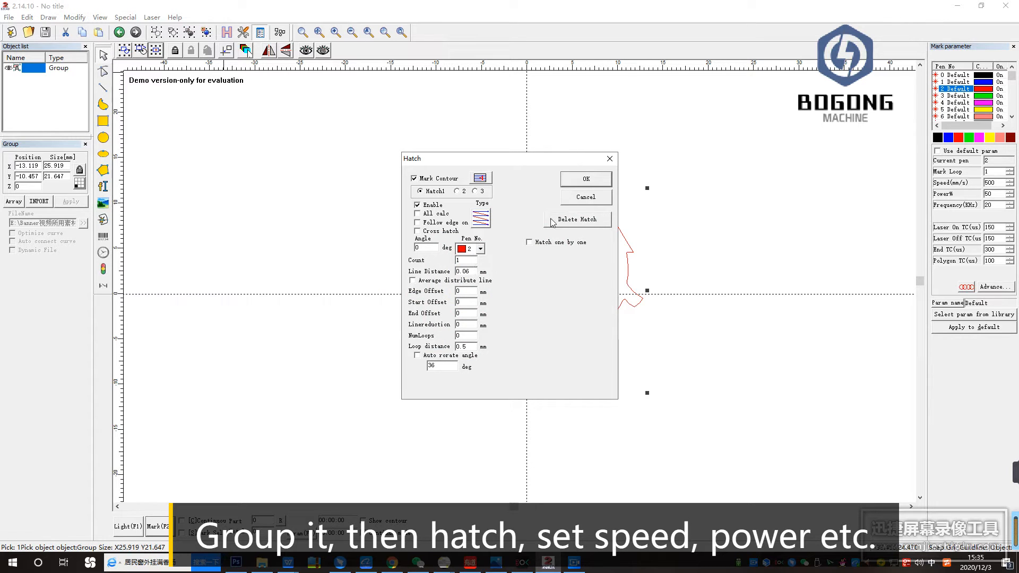
pyautogui.click(586, 179)
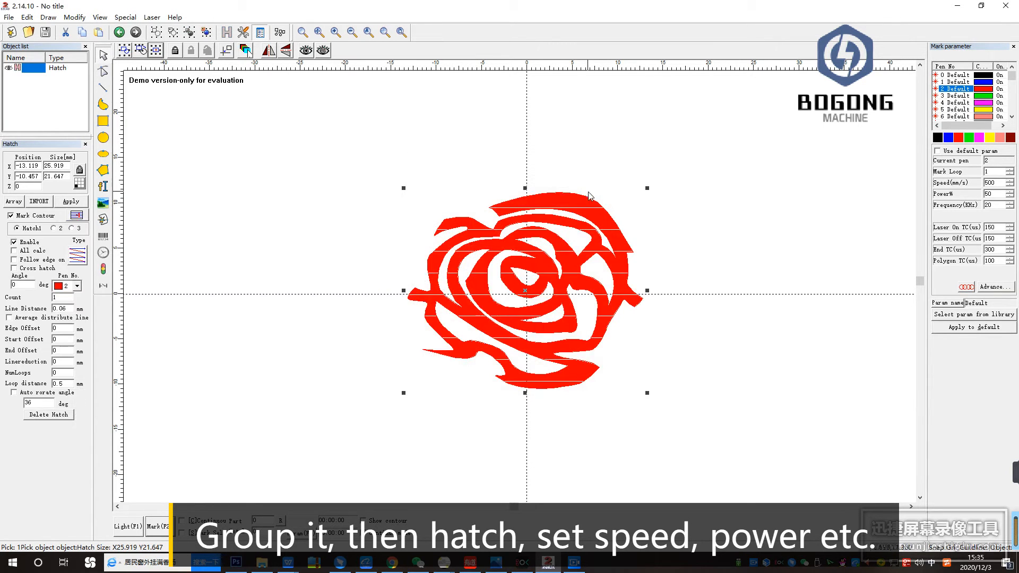
# Set the engraving parameters of pen 2 to speed 800 mm/s, power 30% and frequency 50 kHz
pyautogui.scroll(-2, 590, 196)
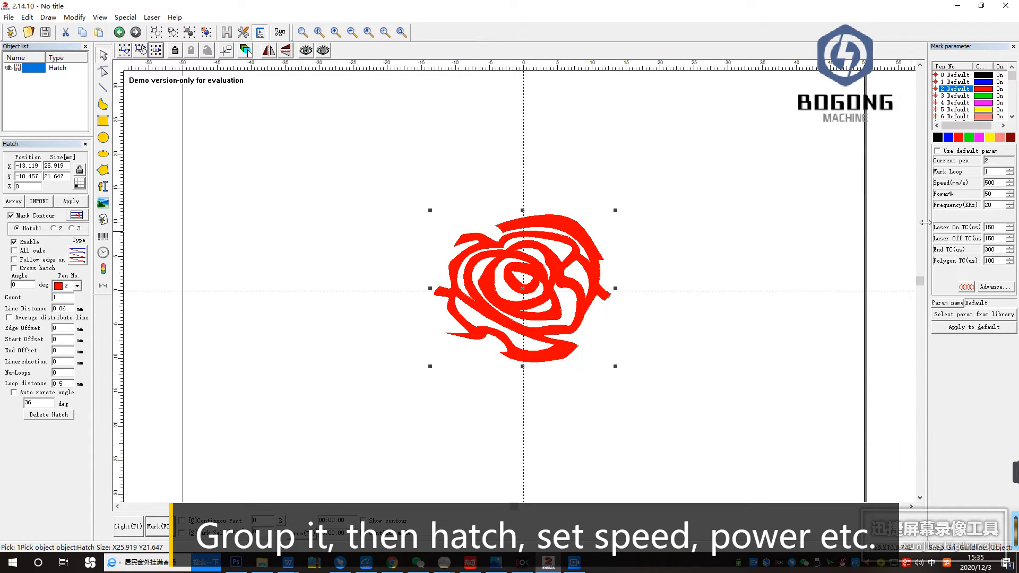
pyautogui.doubleClick(1004, 183)
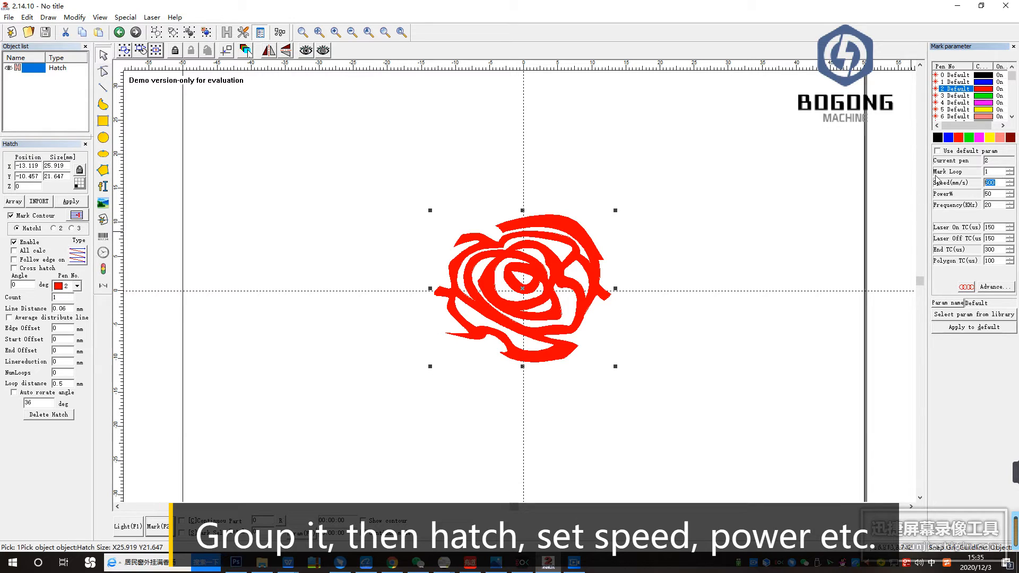
pyautogui.write('80')
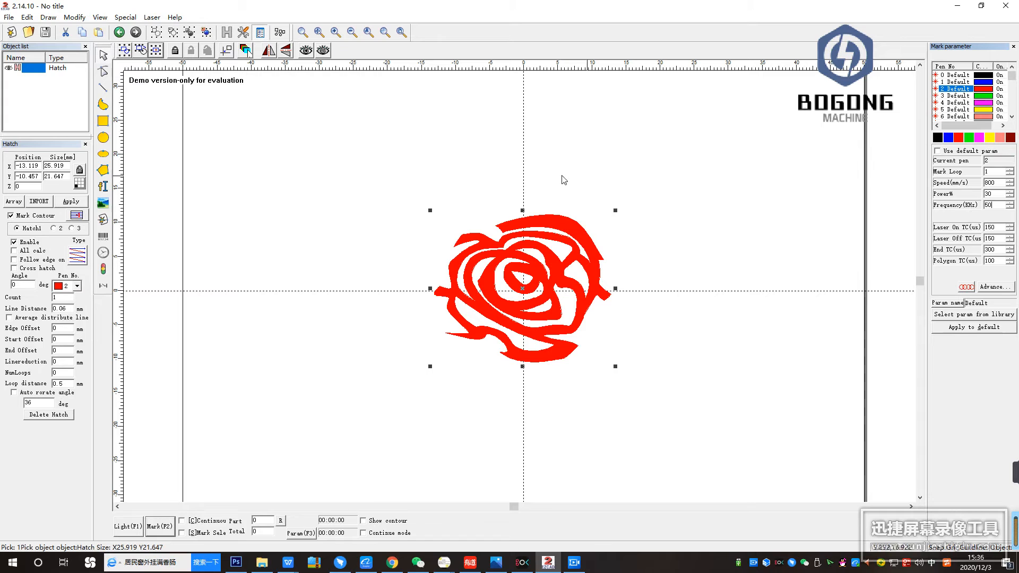
# Import the Rose vector file again as the cutting object, centred on the work area
pyautogui.click(8, 17)
pyautogui.moveTo(27, 17)
pyautogui.click(53, 83)
pyautogui.click(465, 205)
pyautogui.click(624, 291)
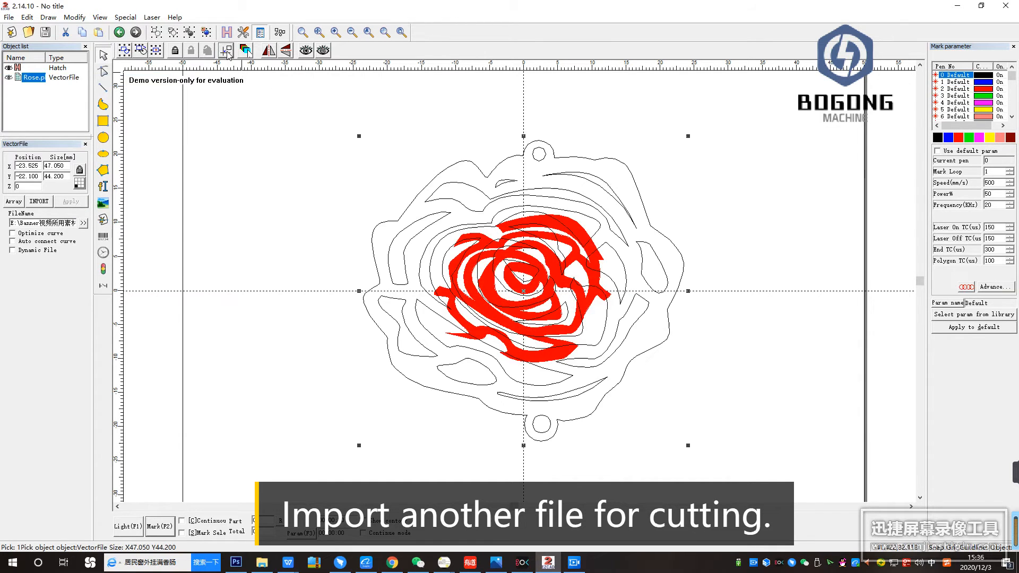
# Set the newly imported rose's width to 30 mm and centre it over the hatched rose
pyautogui.doubleClick(56, 165)
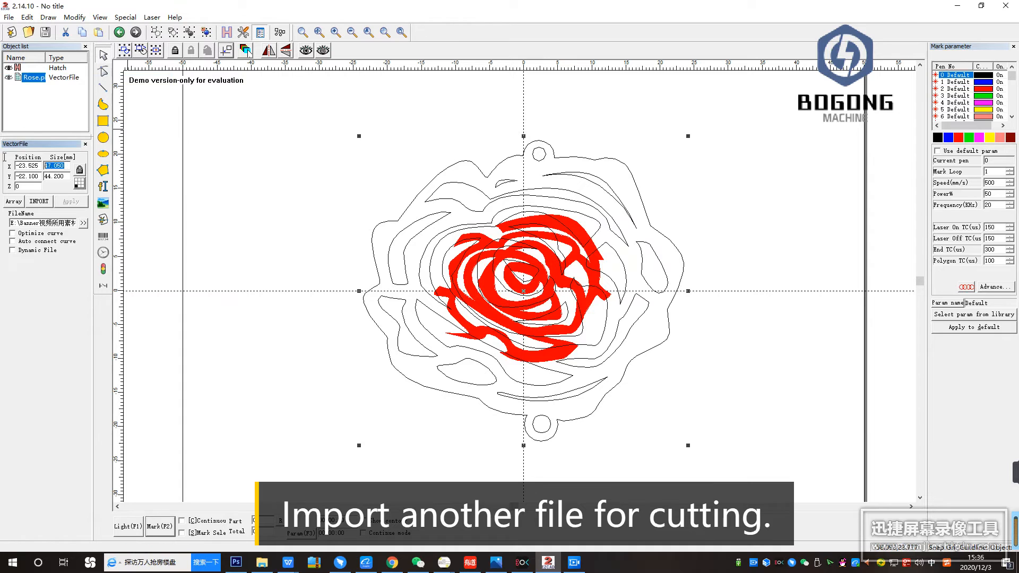
pyautogui.write('30')
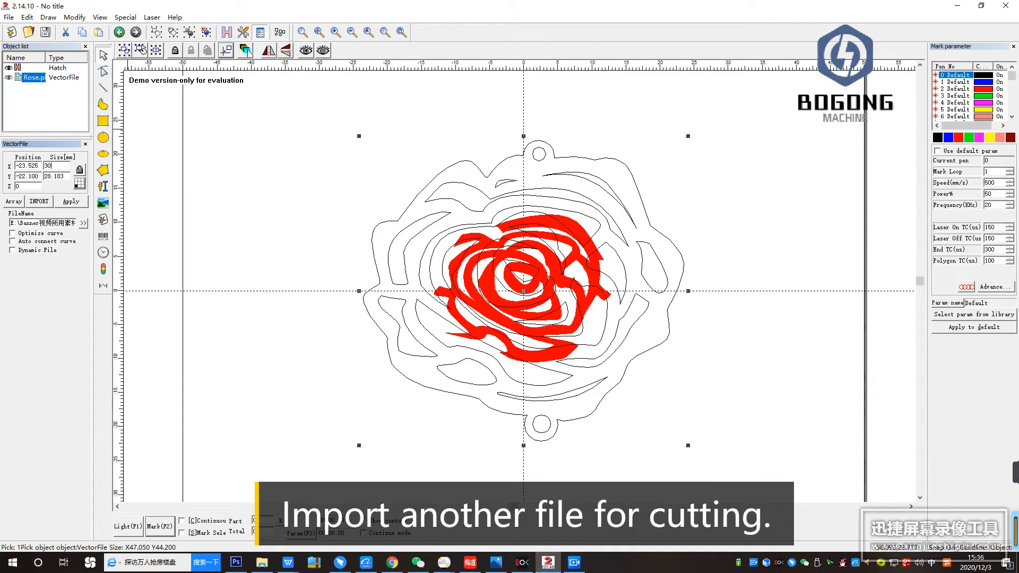
pyautogui.click(71, 201)
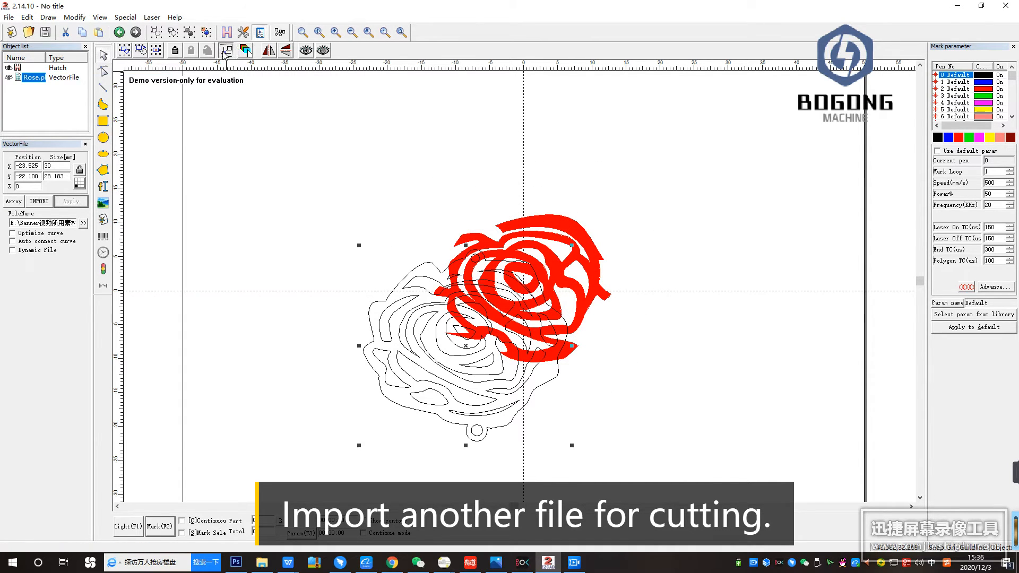
pyautogui.click(225, 51)
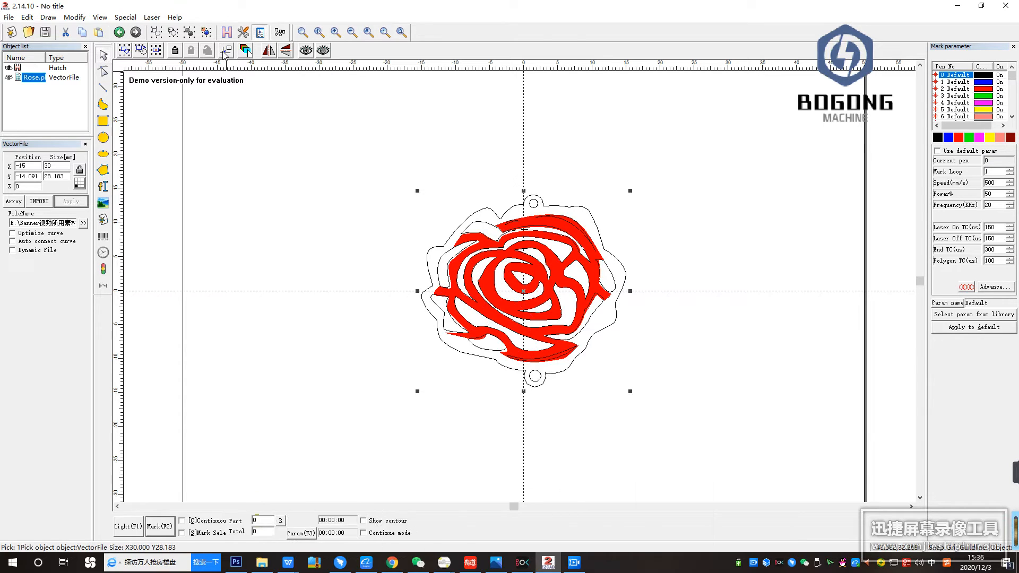
# Assign black pen 0 to the cutting rose and set its speed to 900 mm/s, power to 99% and frequency to 50 kHz
pyautogui.click(939, 140)
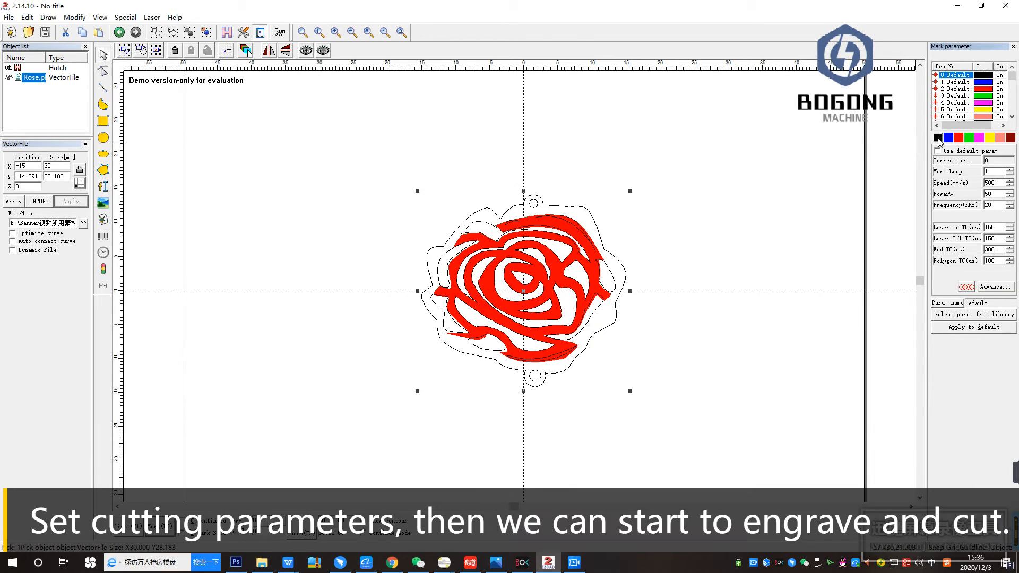
pyautogui.doubleClick(1003, 182)
pyautogui.write('9')
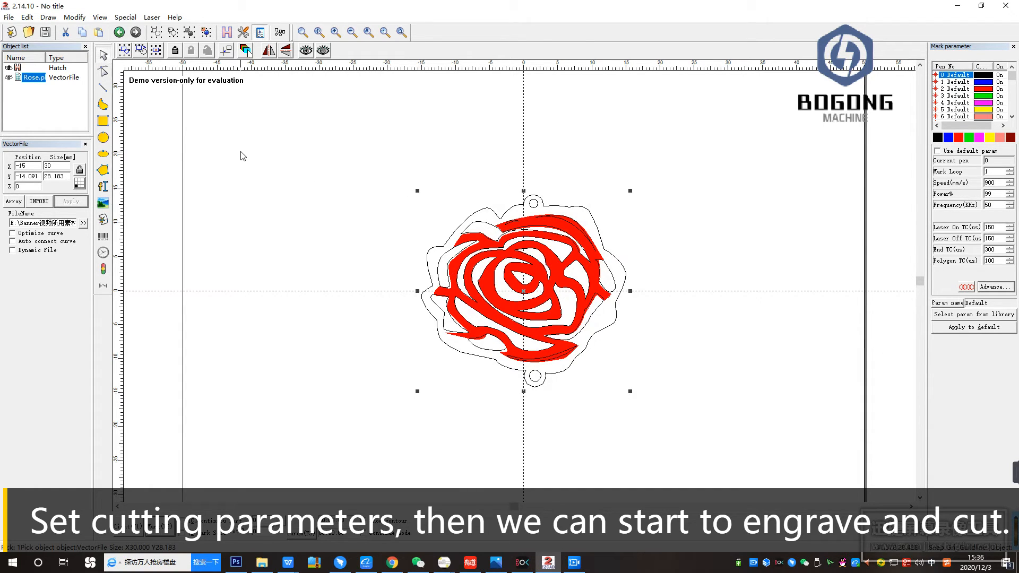
# Check the pen parameters of the hatched rose and the cutting rose, and start the red-light preview of the cutting rose
pyautogui.click(41, 68)
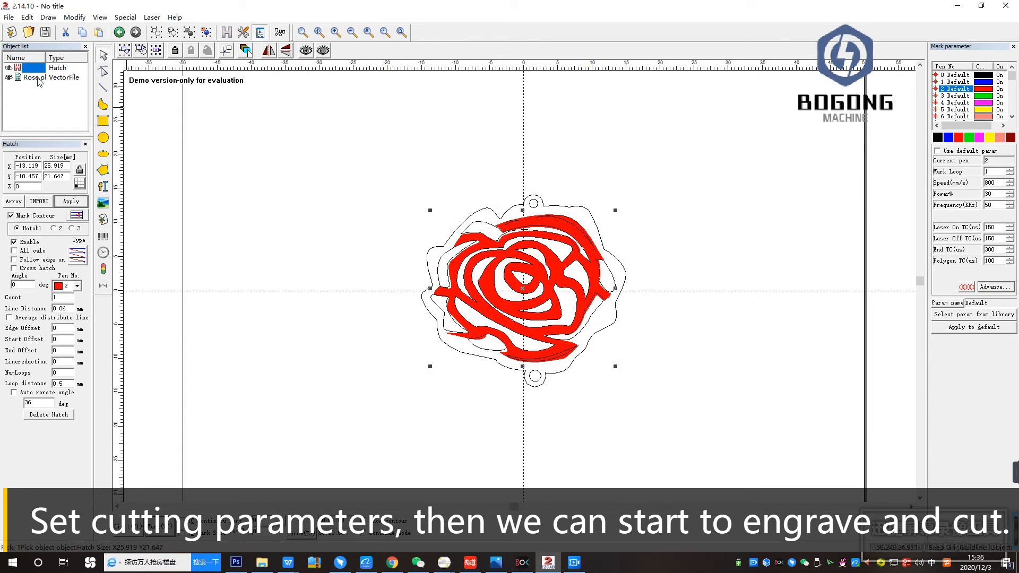
pyautogui.click(37, 77)
pyautogui.click(133, 526)
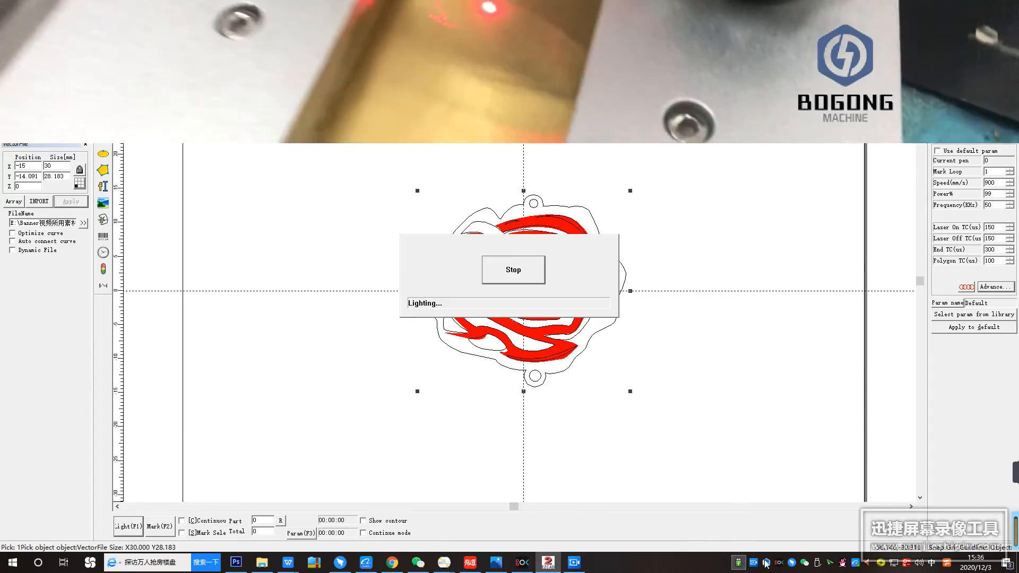